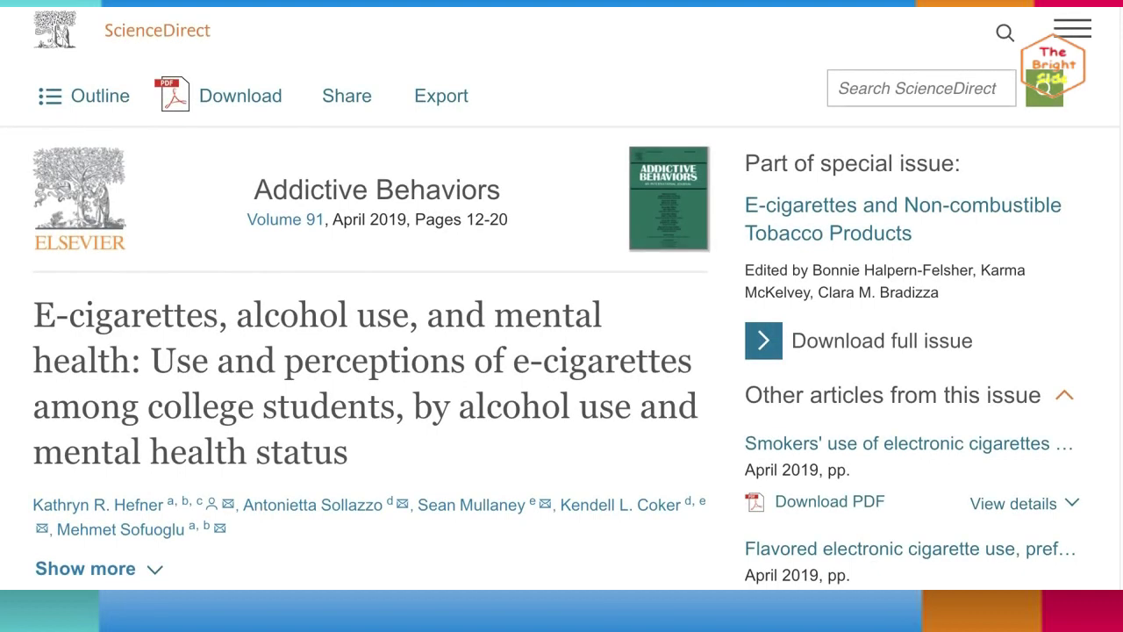
Search Google Scholar for the e-cigarettes, alcohol use and mental health article title and view its citations
drag(33, 312, 349, 448)
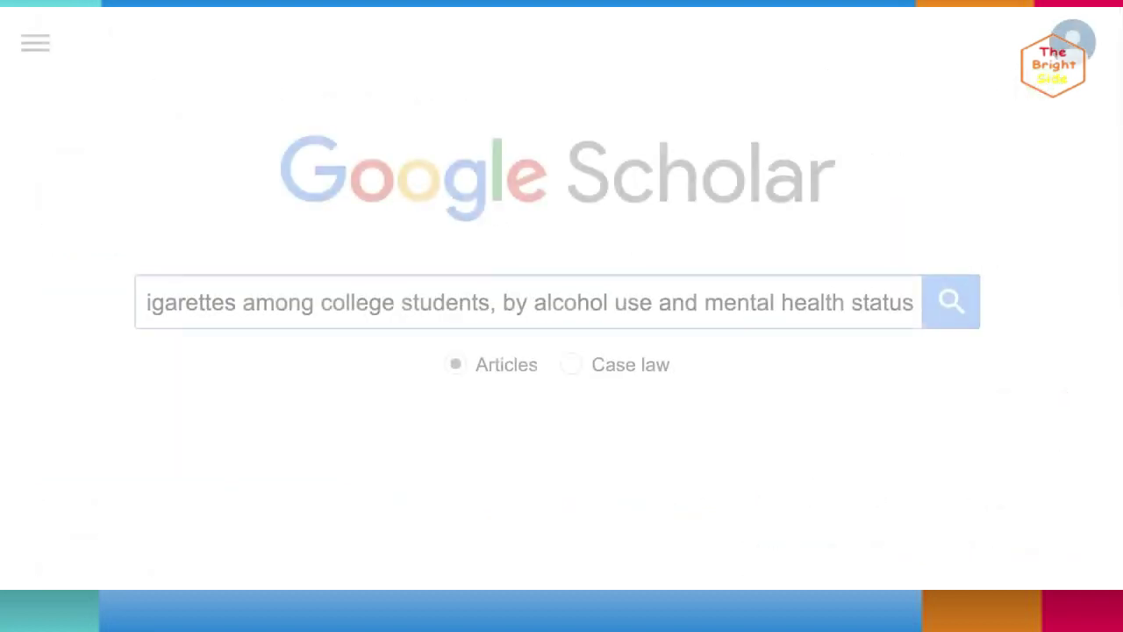
click(951, 302)
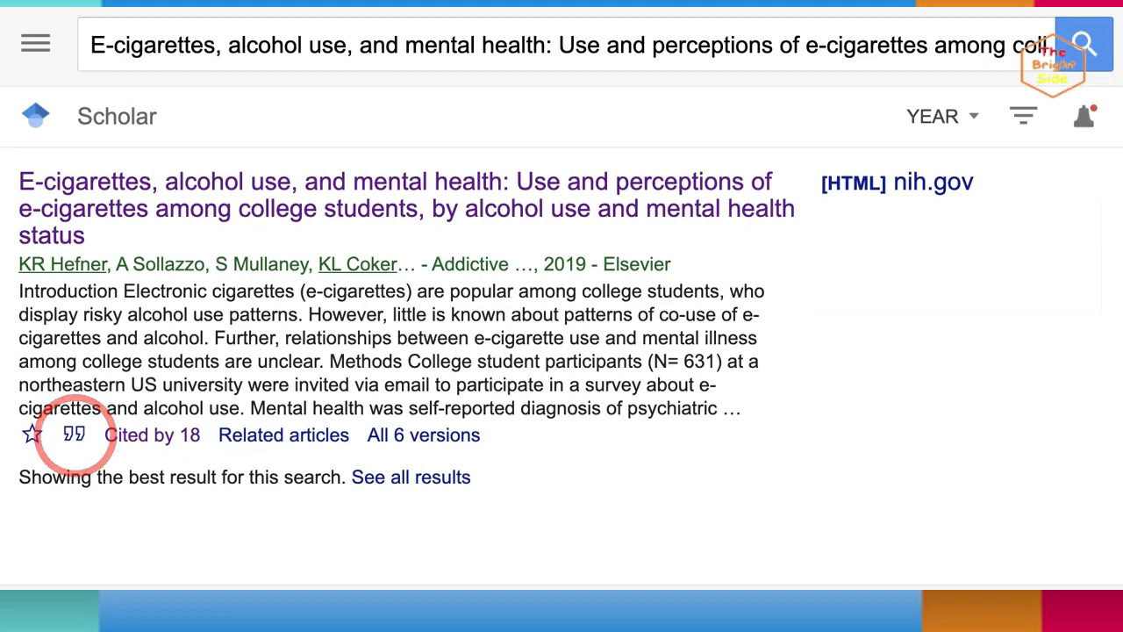
click(73, 436)
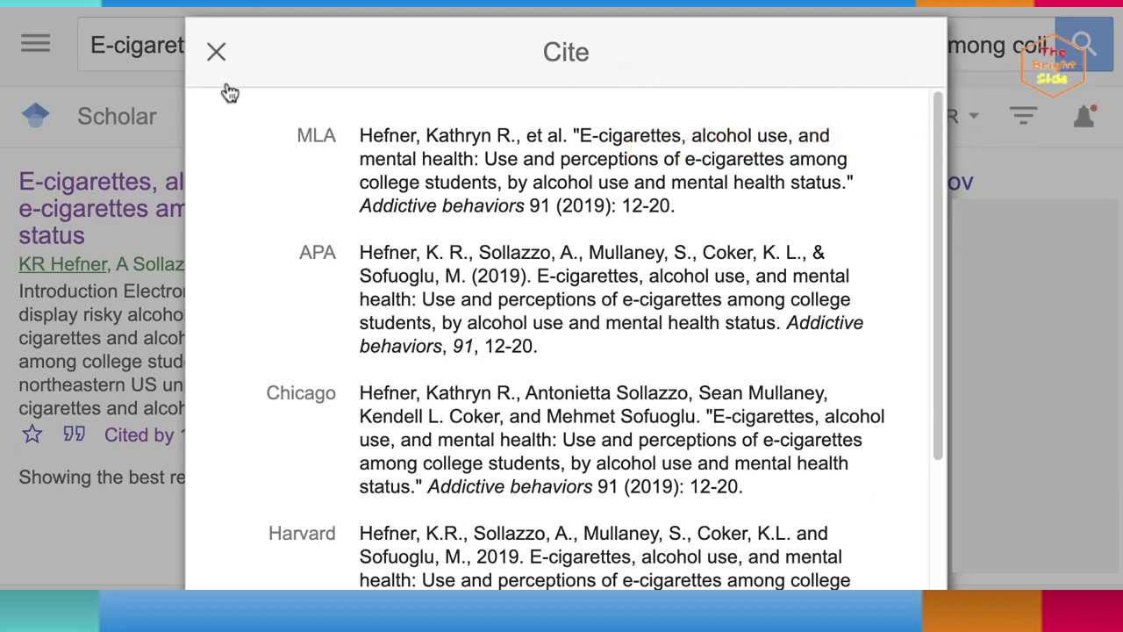
click(215, 50)
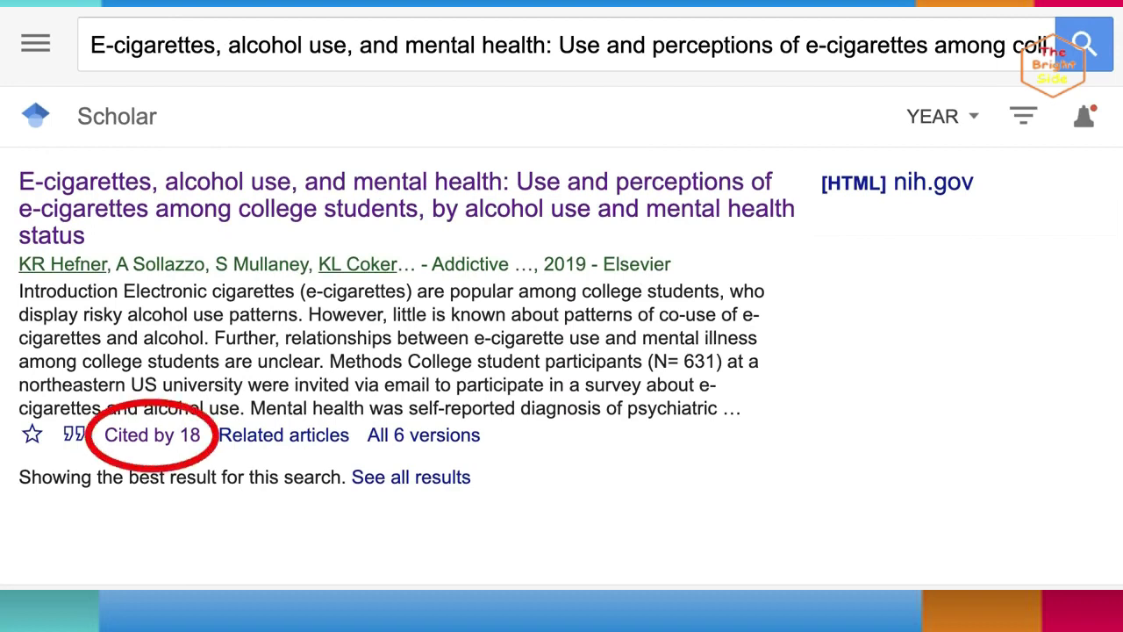
List the 18 articles citing the e-cigarettes study and scroll through them
click(182, 436)
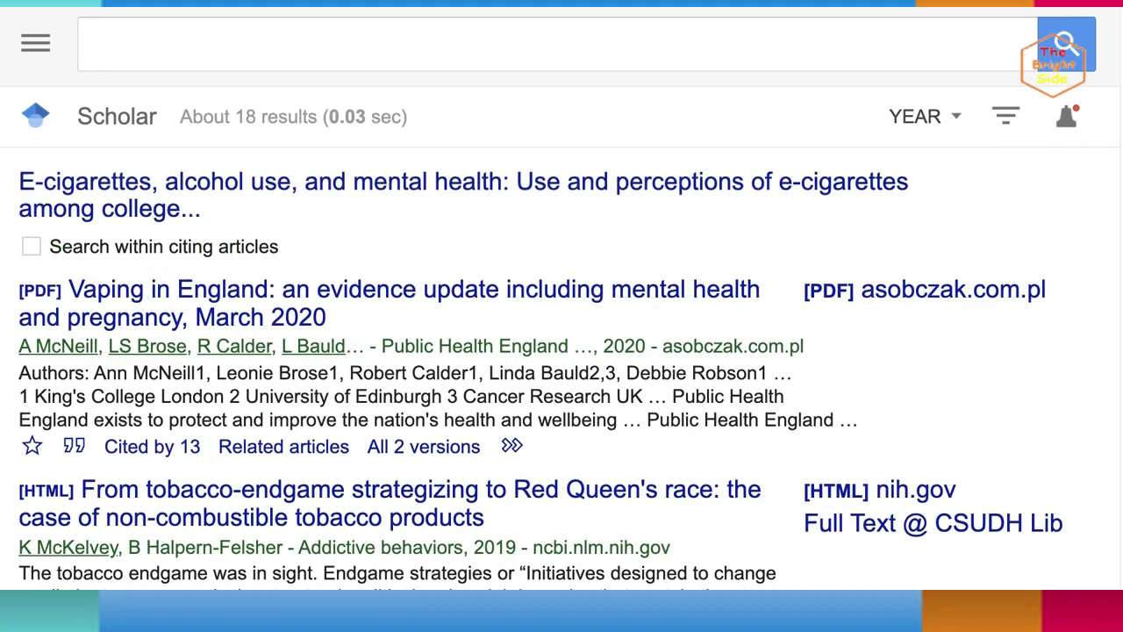
scroll(562, 298, down, 5)
scroll(562, 298, down, 5)
scroll(562, 298, down, 3)
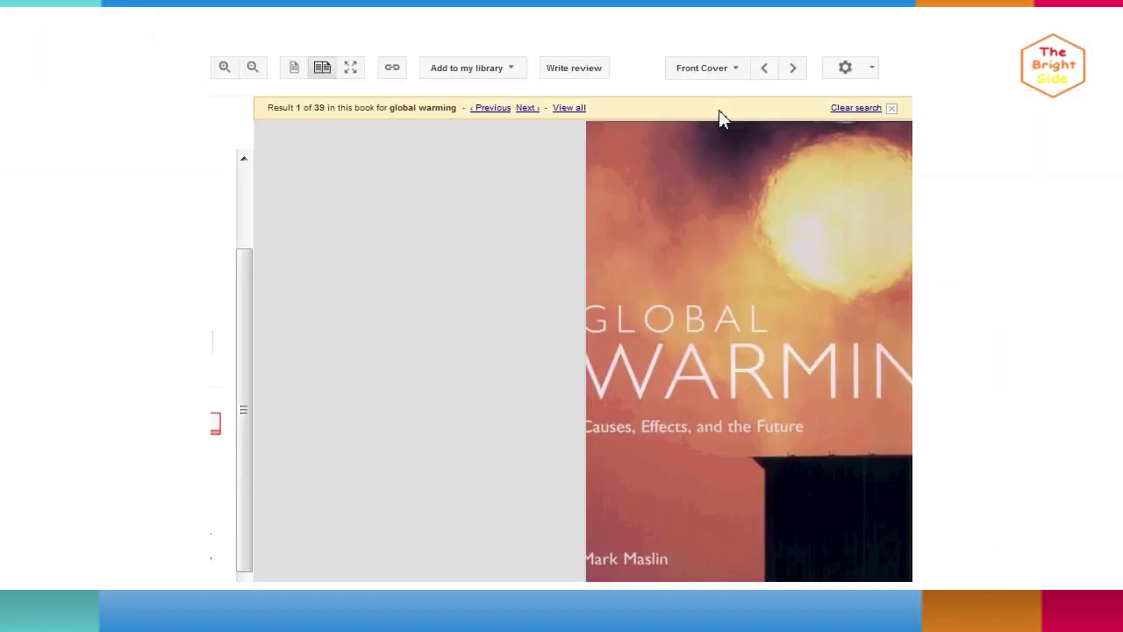
Page forward through the Global Warming book preview past the Introduction to the Greenhouse Effect pages
click(794, 70)
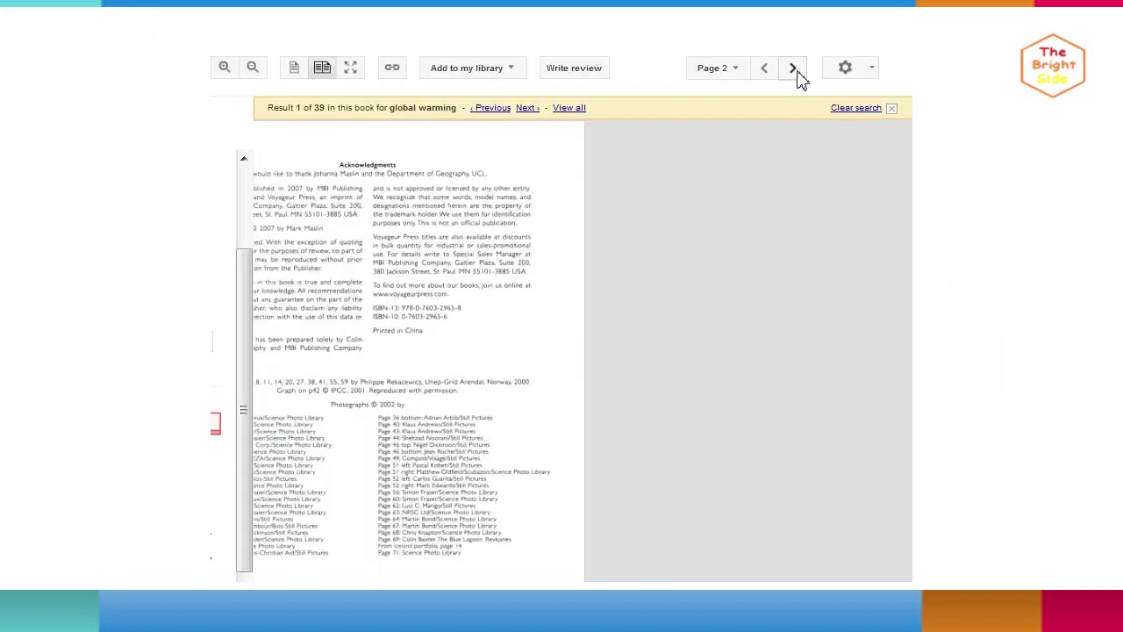
click(794, 70)
click(794, 70)
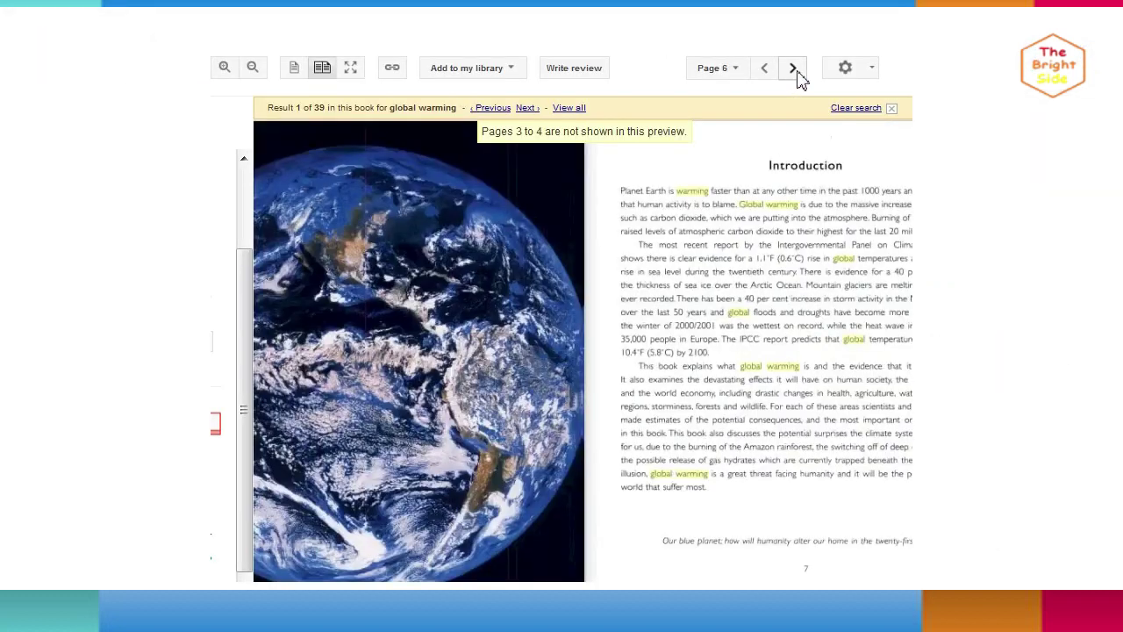
click(795, 70)
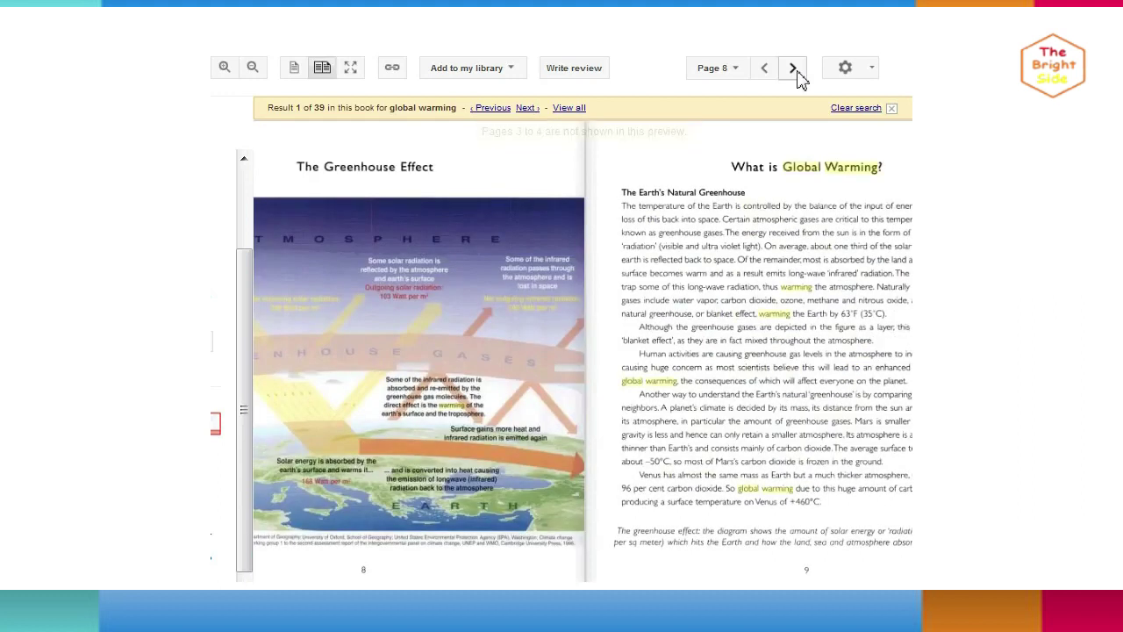
click(795, 70)
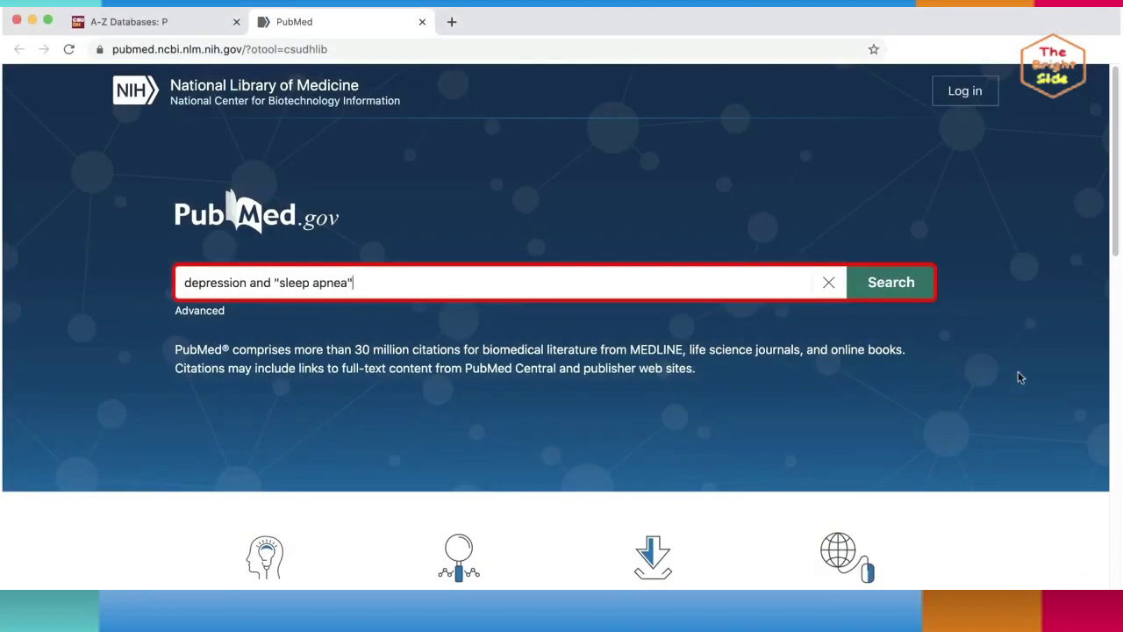
Search PubMed for depression and "sleep apnea" and open Additional filters for the 5-year date limit
click(921, 284)
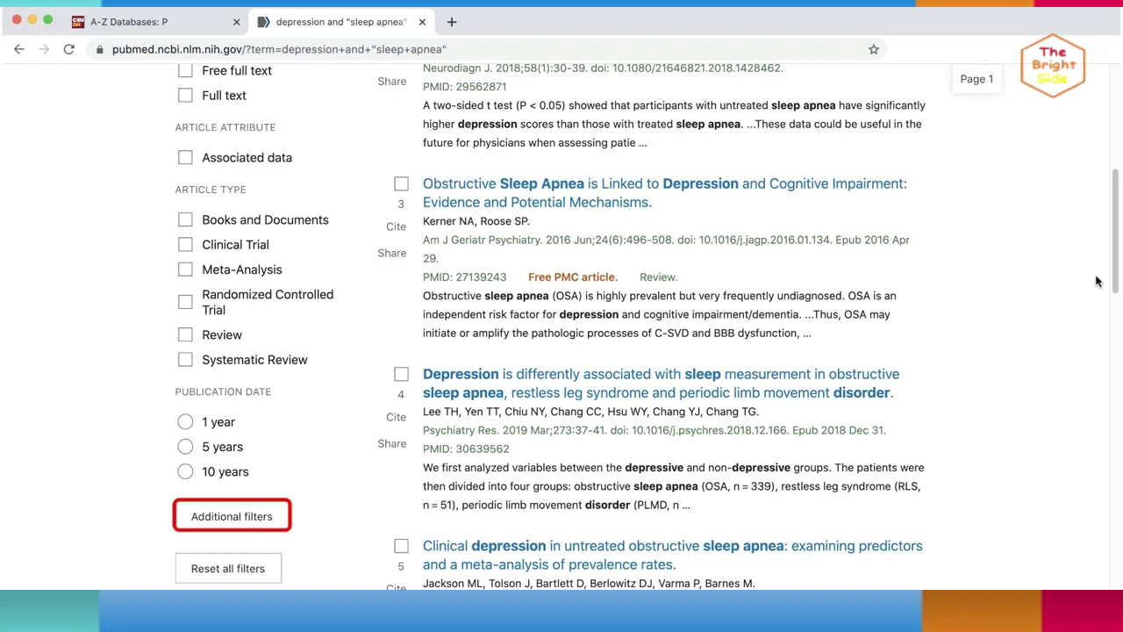
click(281, 516)
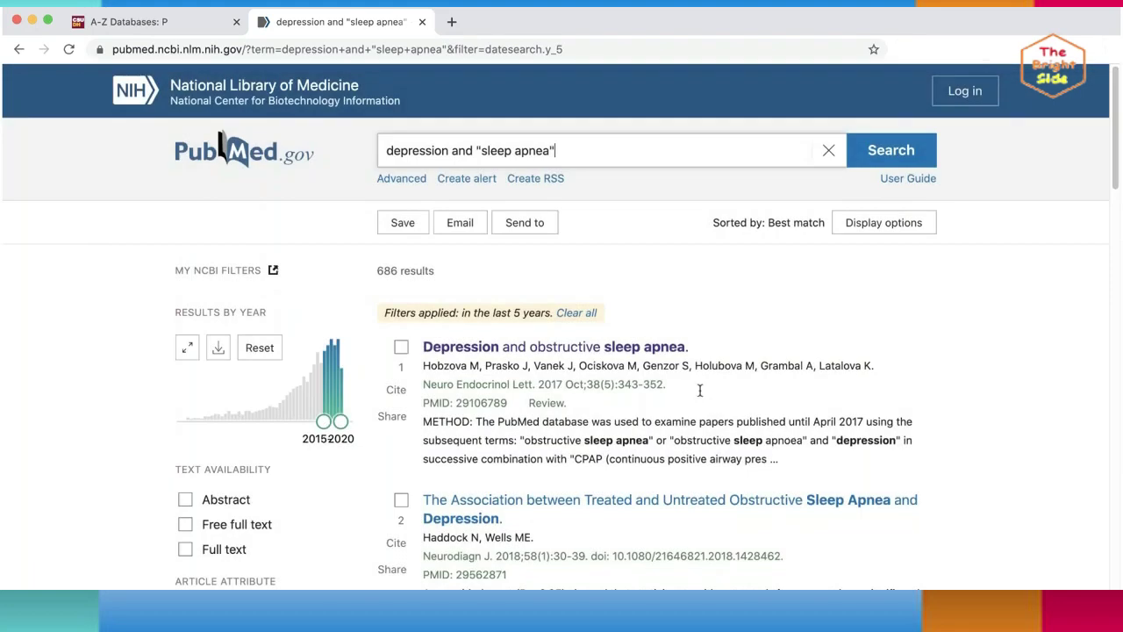
Open the depression and obstructive sleep apnea record, its FIND IT @ CSUDH LIB link, and view its MeSH terms
click(660, 351)
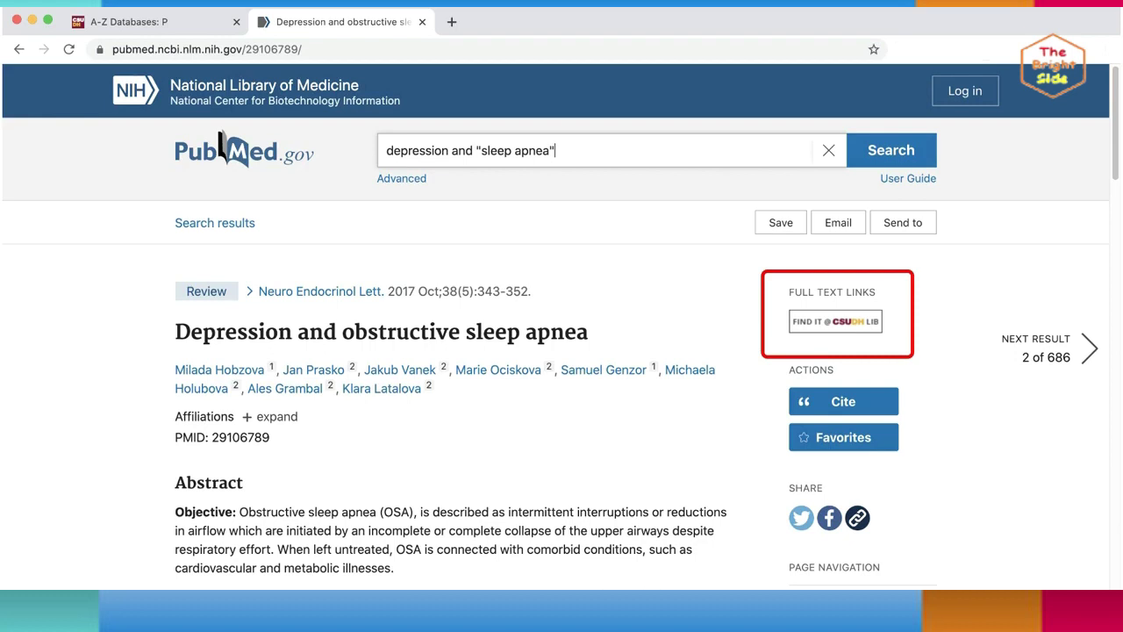
click(864, 326)
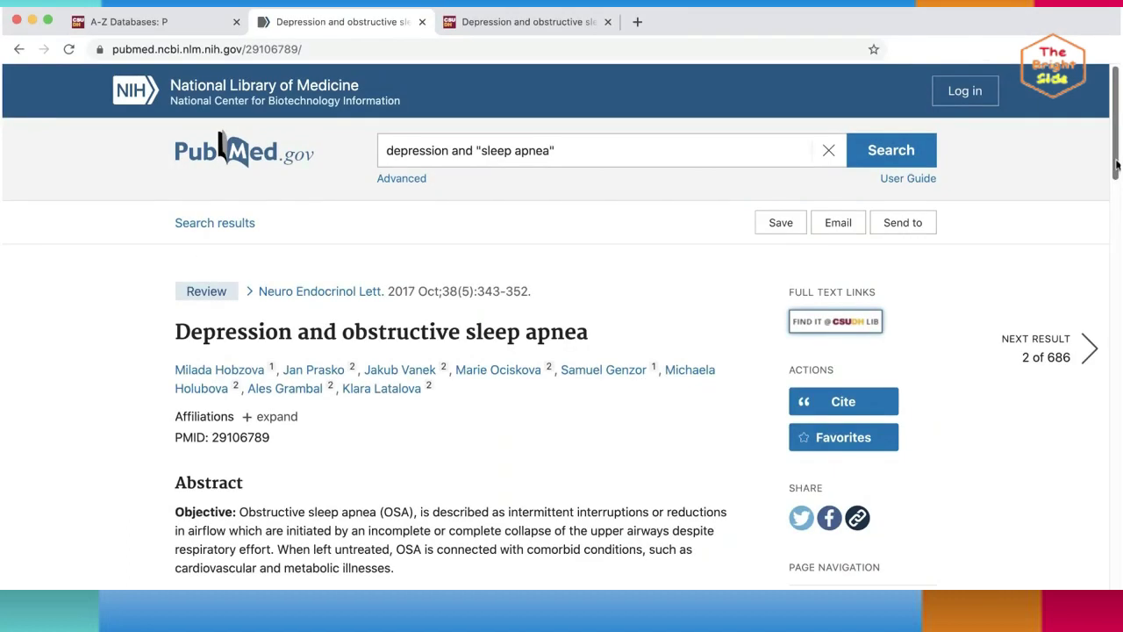
drag(1116, 165, 1094, 380)
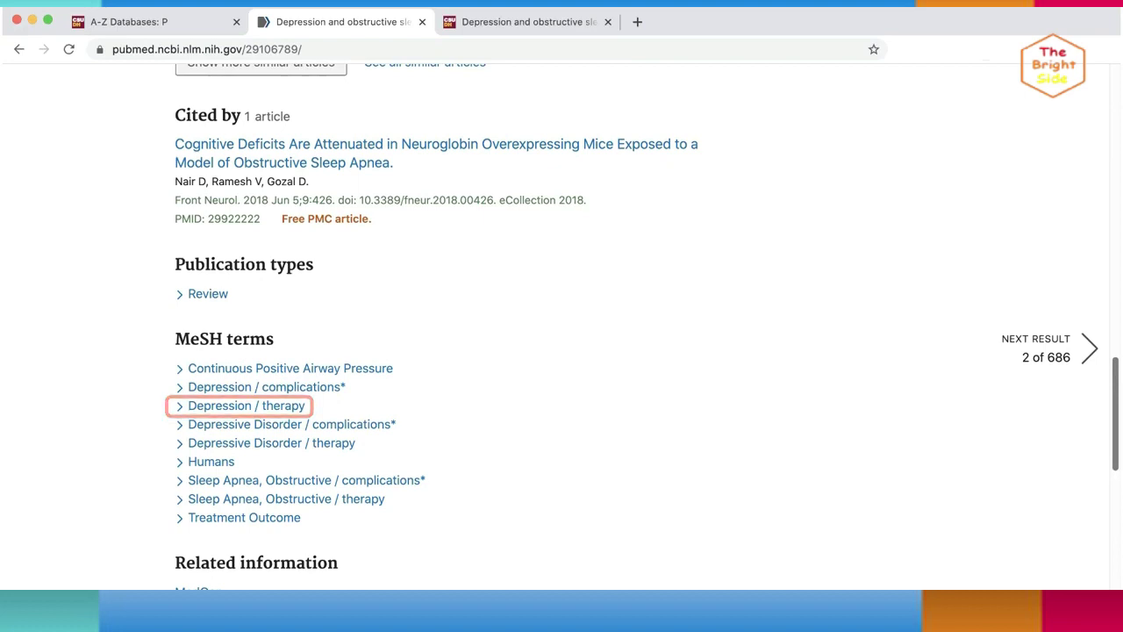
Show the Search in PubMed / Search in MeSH options for one MeSH term
click(382, 481)
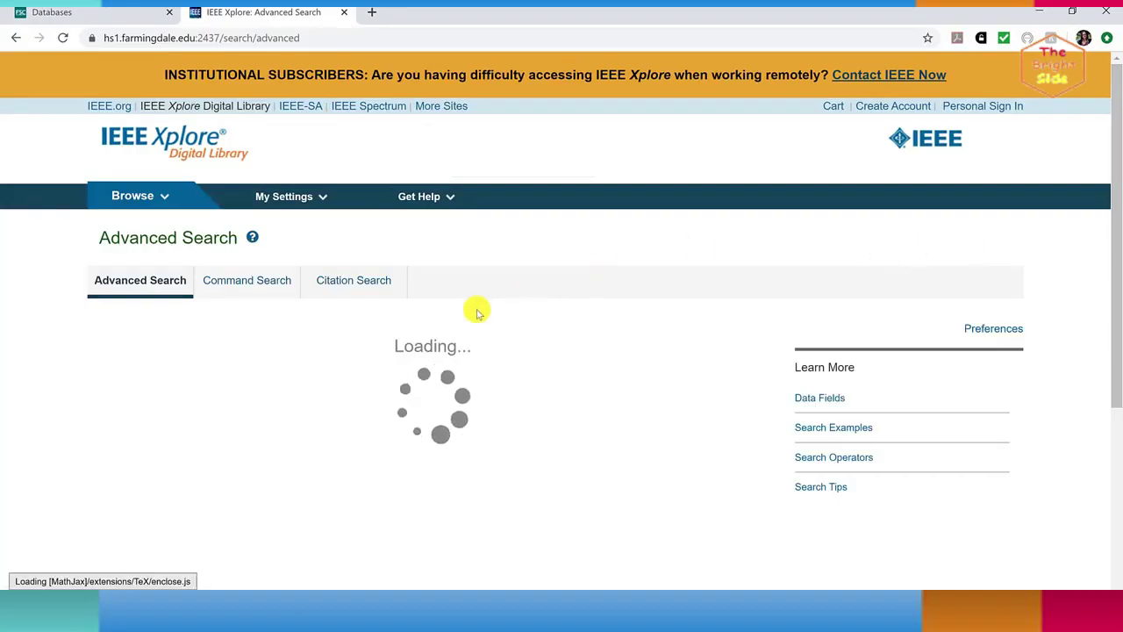
Enter the Advanced Search terms Solar Cells and Agriculture
click(249, 355)
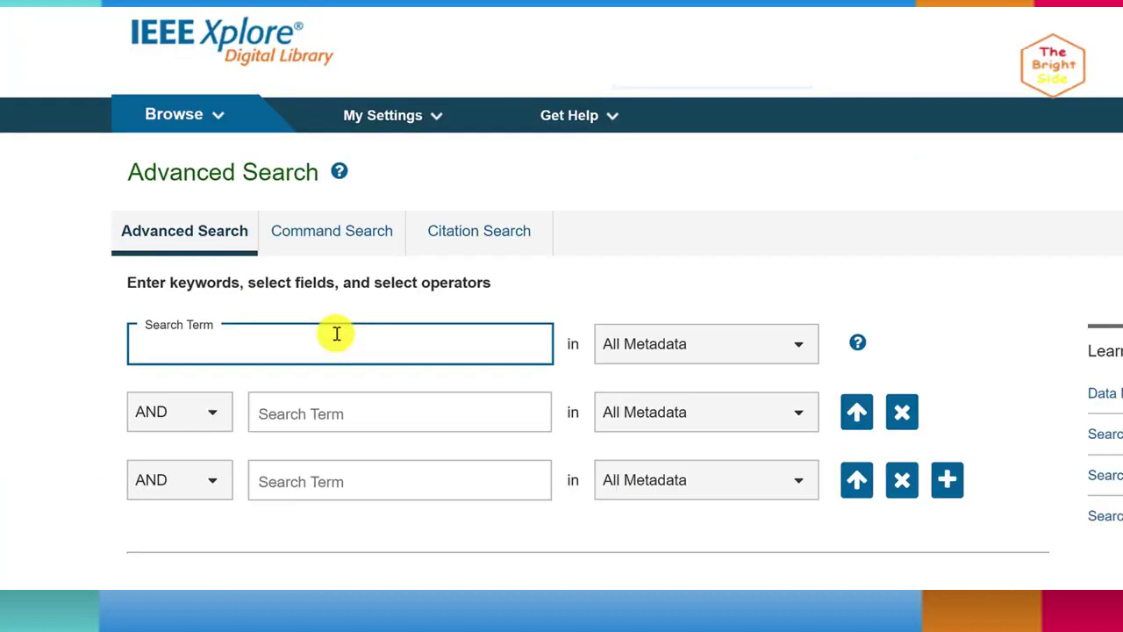
text(Solar Cells)
key(Tab)
key(Tab)
key(Tab)
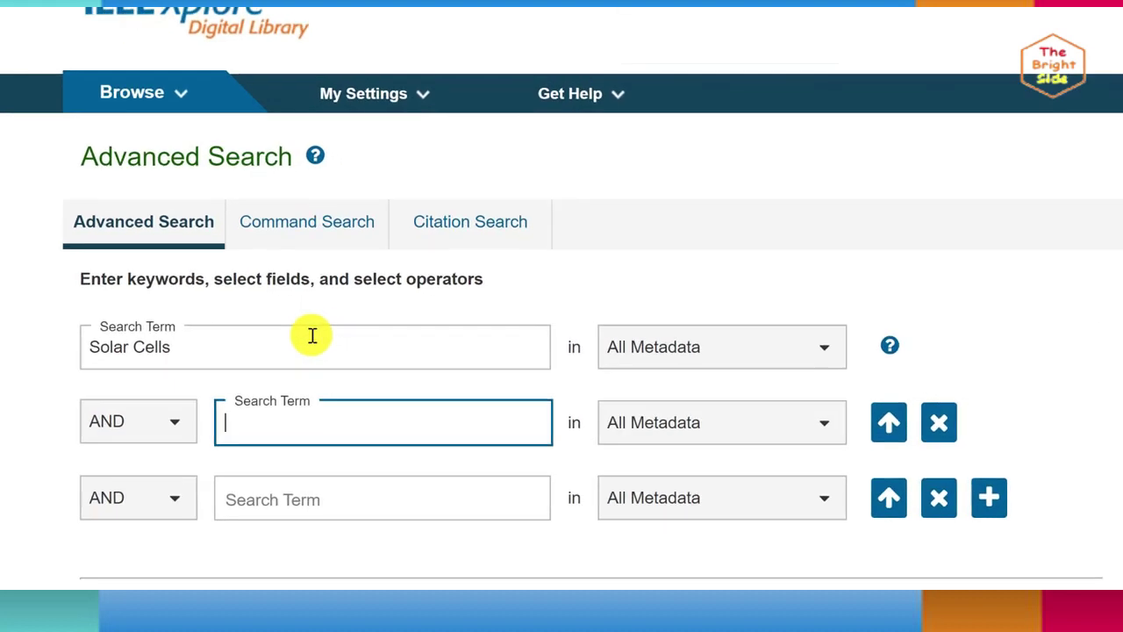
text(Agriculture)
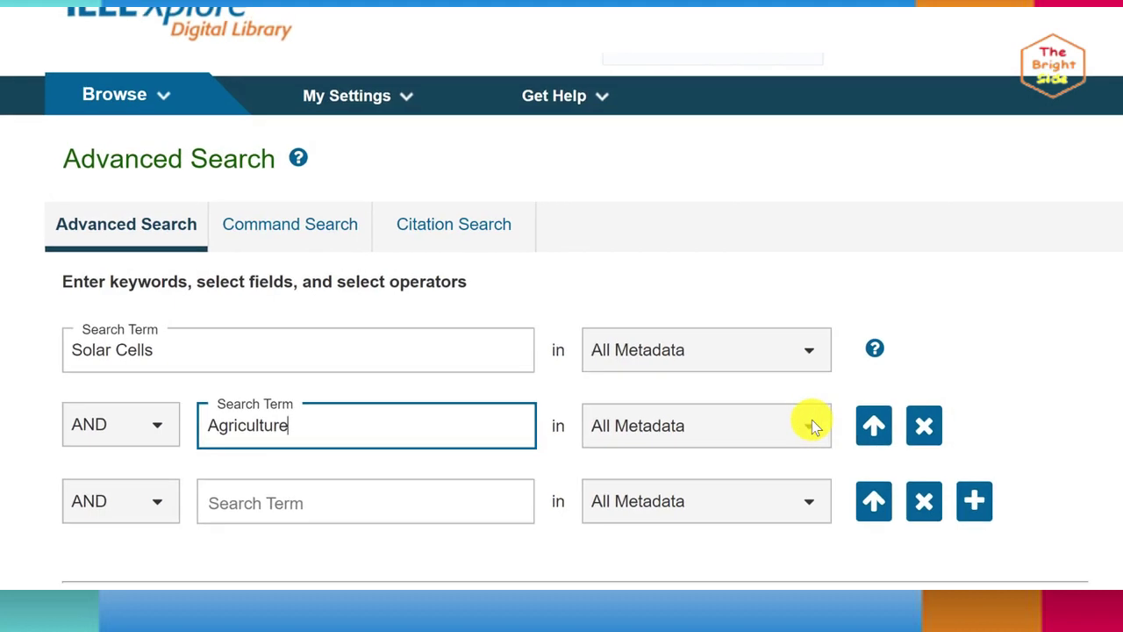
Browse the search-field options for Agriculture and Solar Cells, keeping All Metadata
click(843, 429)
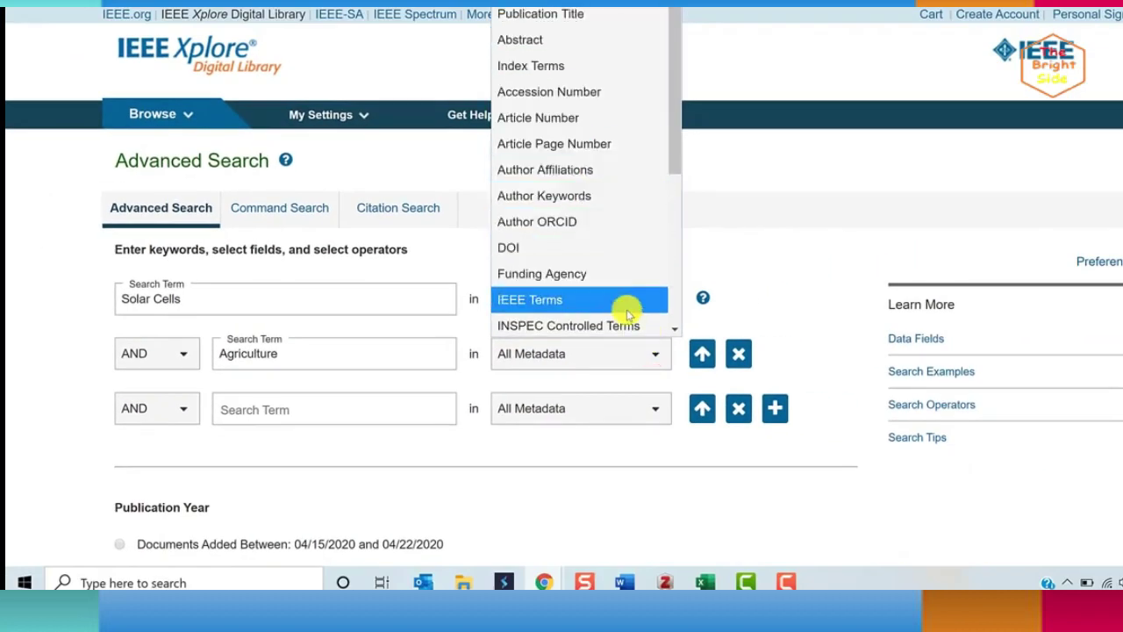
click(798, 319)
click(645, 305)
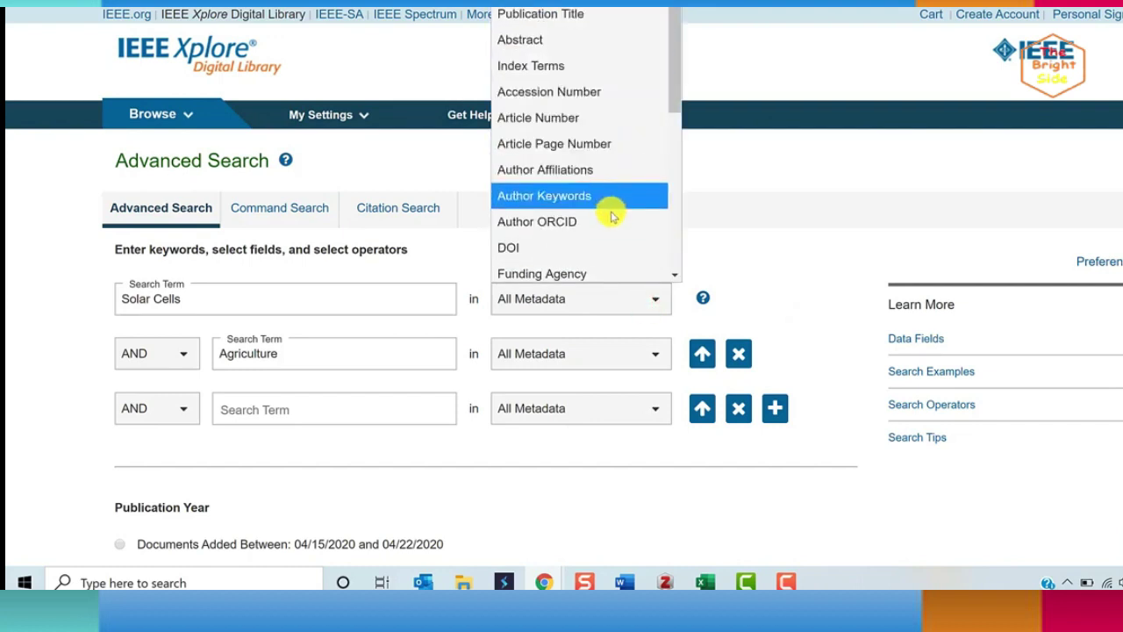
scroll(607, 234, down, 4)
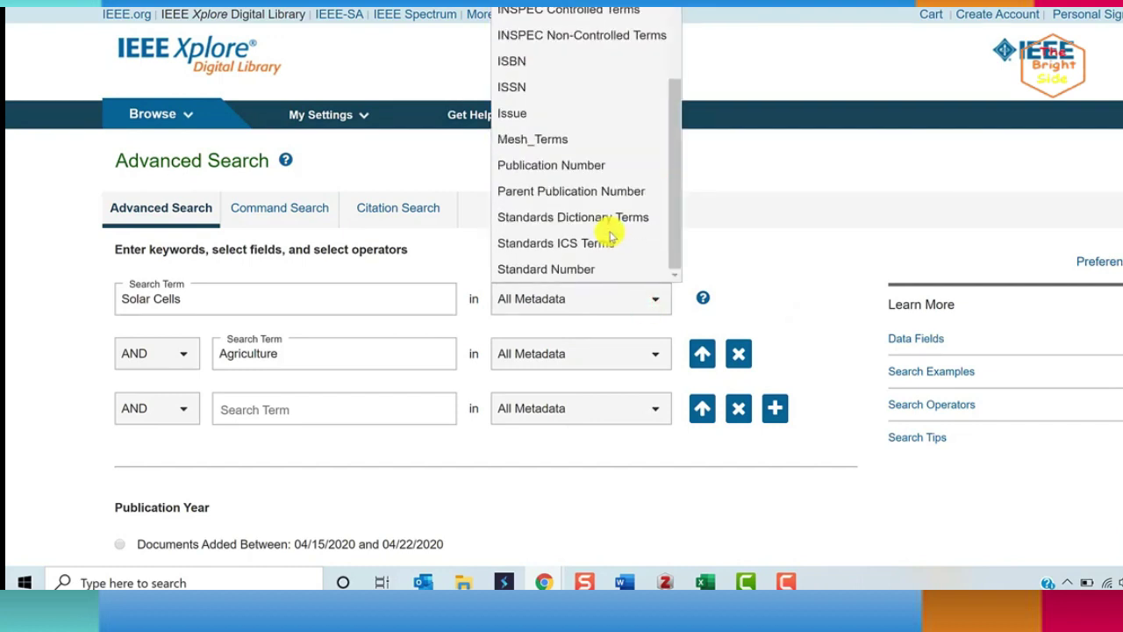
click(831, 270)
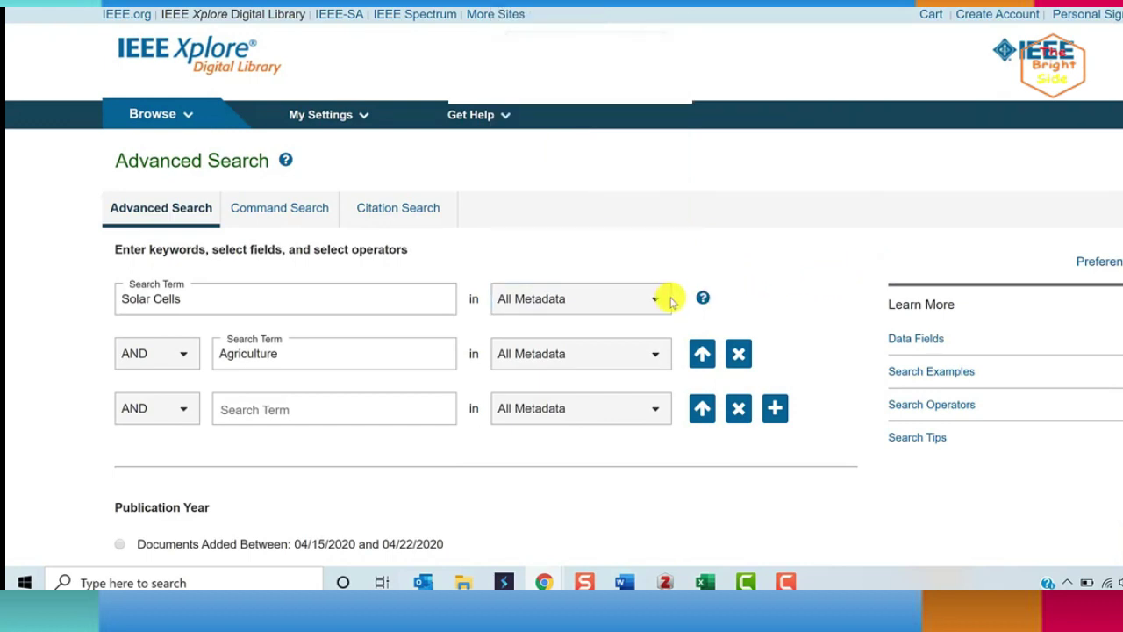
click(667, 300)
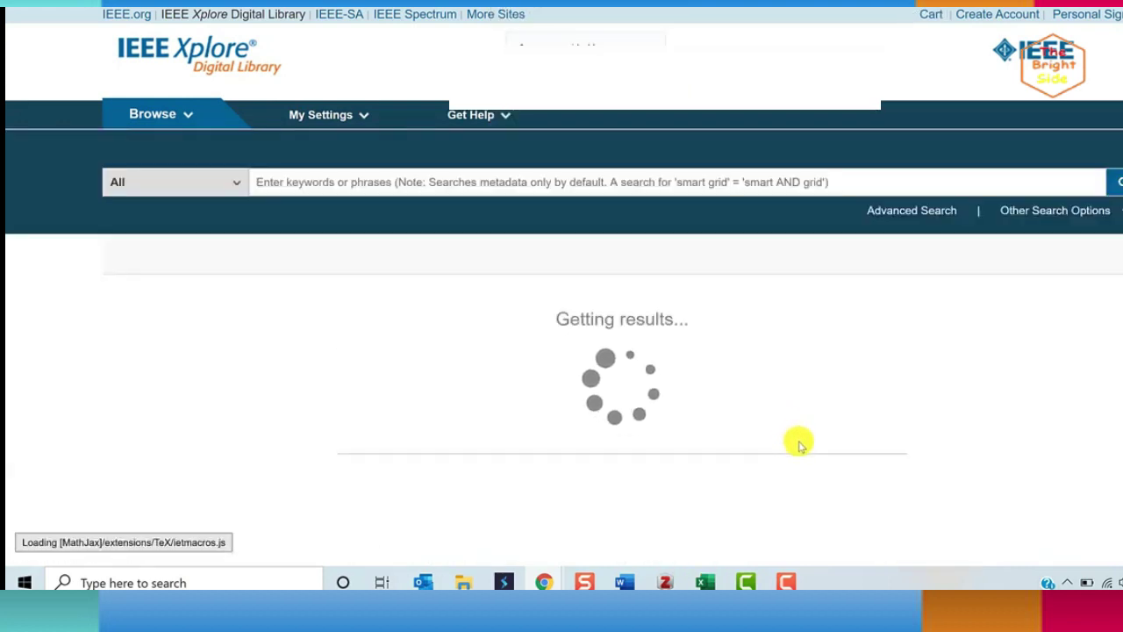
Scroll through the Solar Cells and Agriculture results list
scroll(799, 445, down, 4)
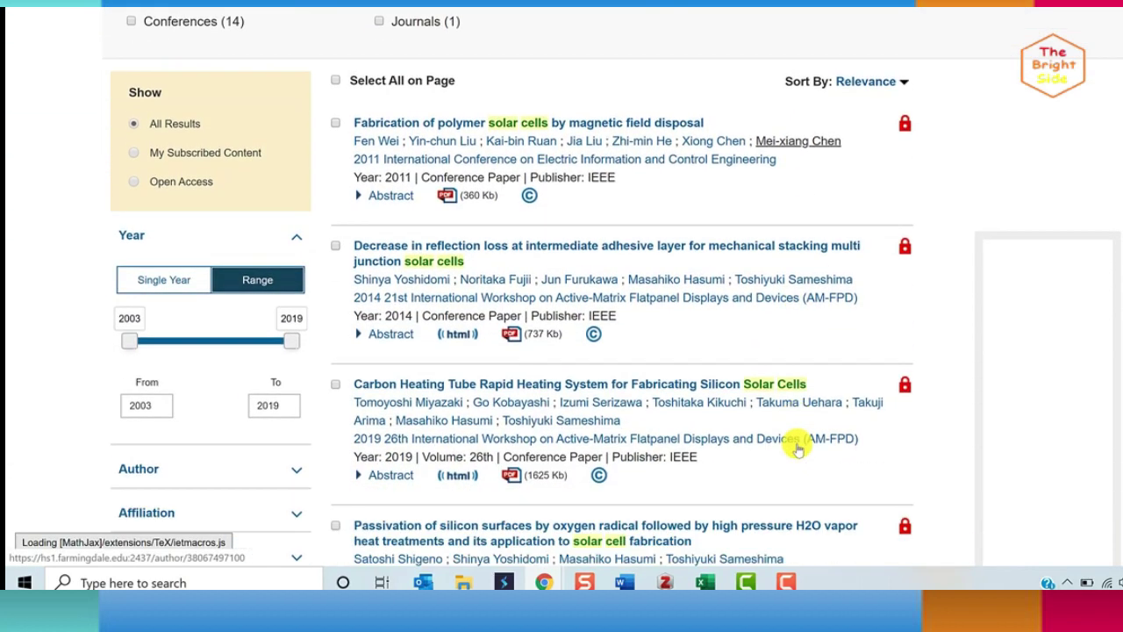
scroll(799, 447, down, 6)
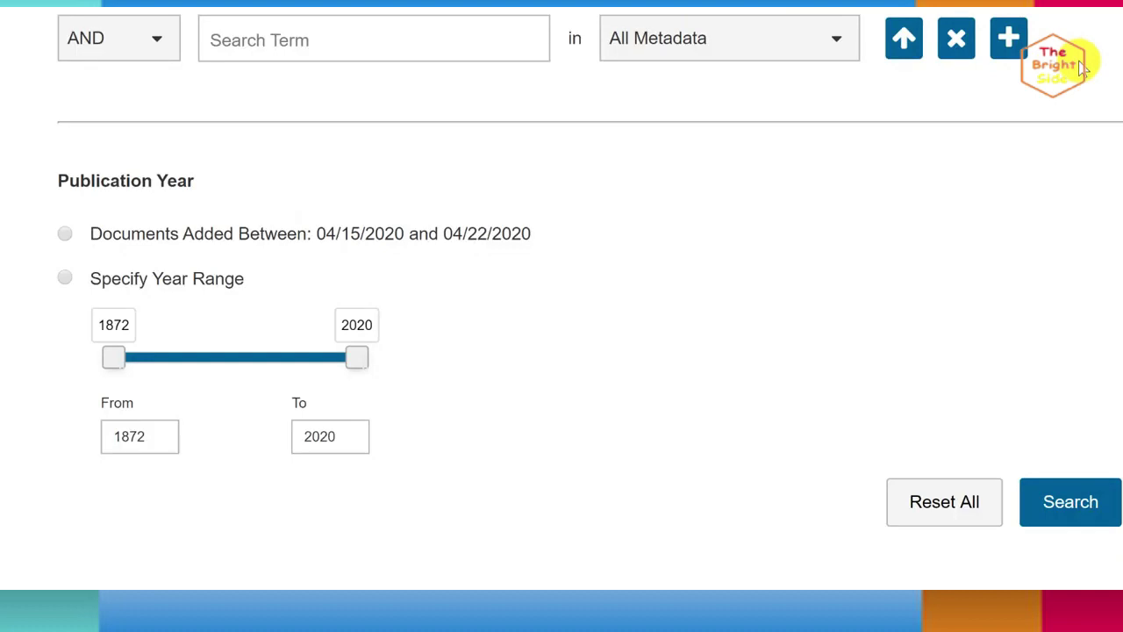
Set the Solar Cells search field back to All Metadata
scroll(1083, 70, up, 3)
click(802, 96)
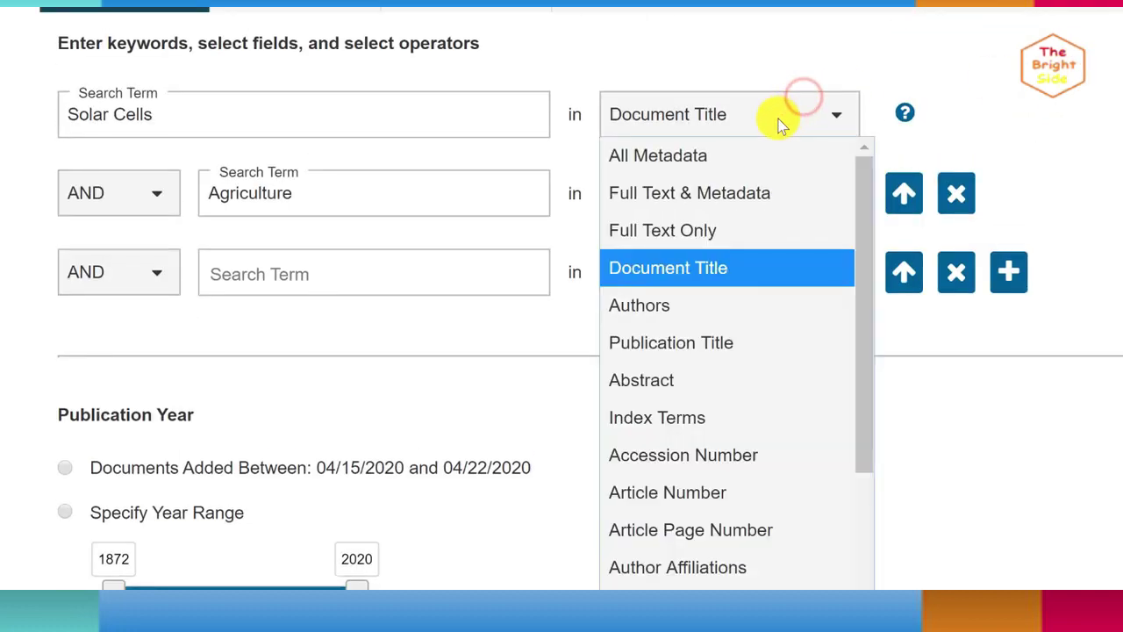
click(747, 153)
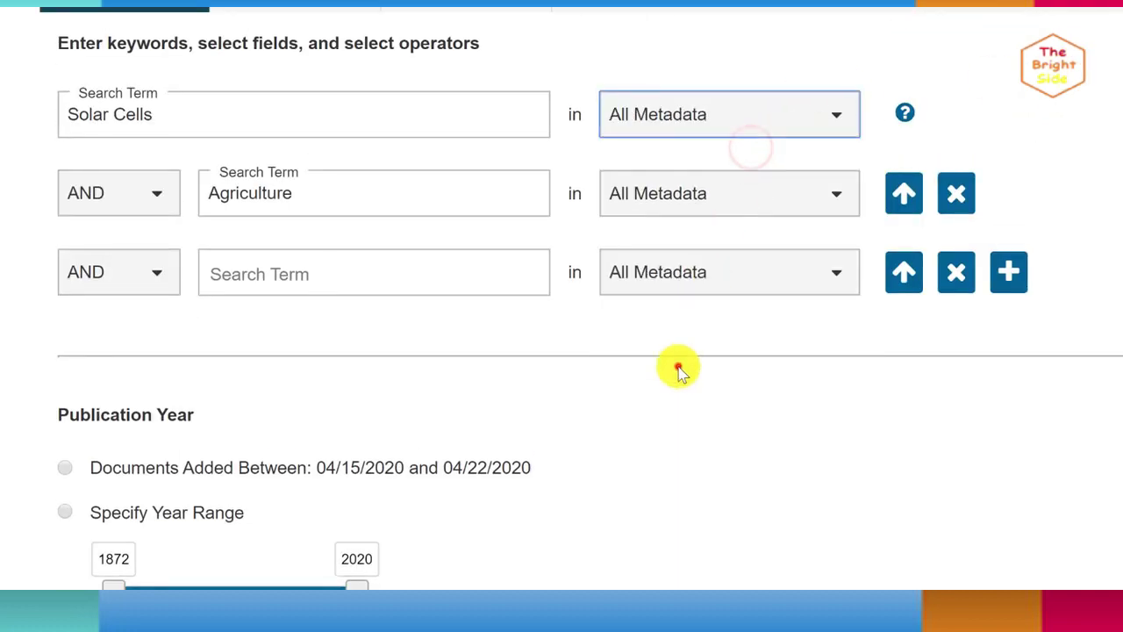
Limit the publication year range to 2015–2020 and run the search
scroll(677, 368, down, 3)
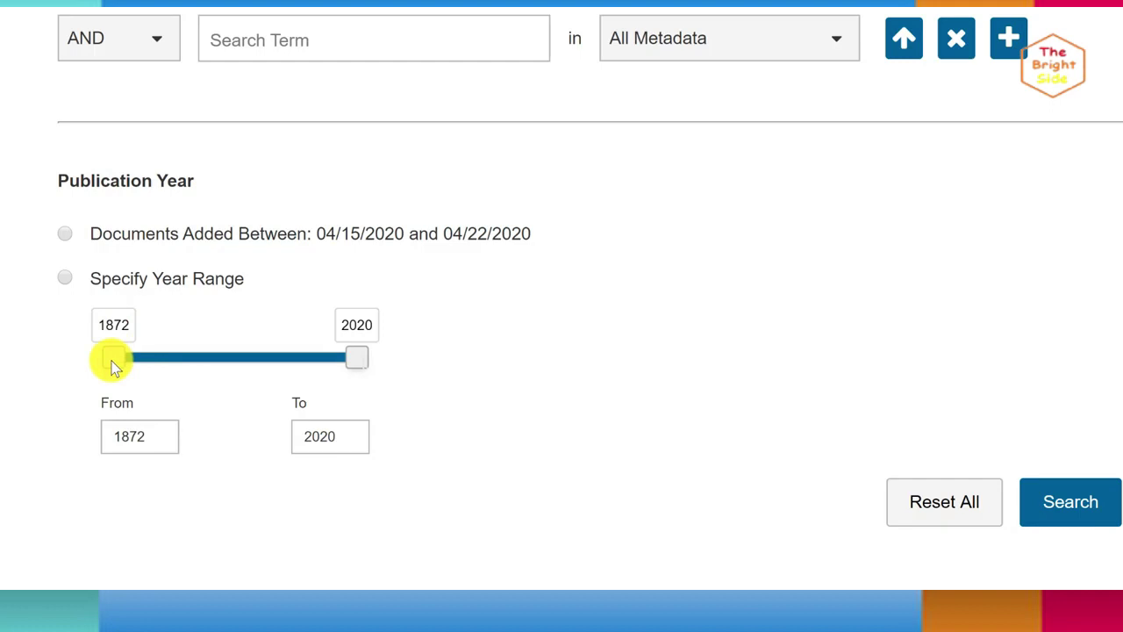
drag(112, 360, 150, 358)
double_click(128, 427)
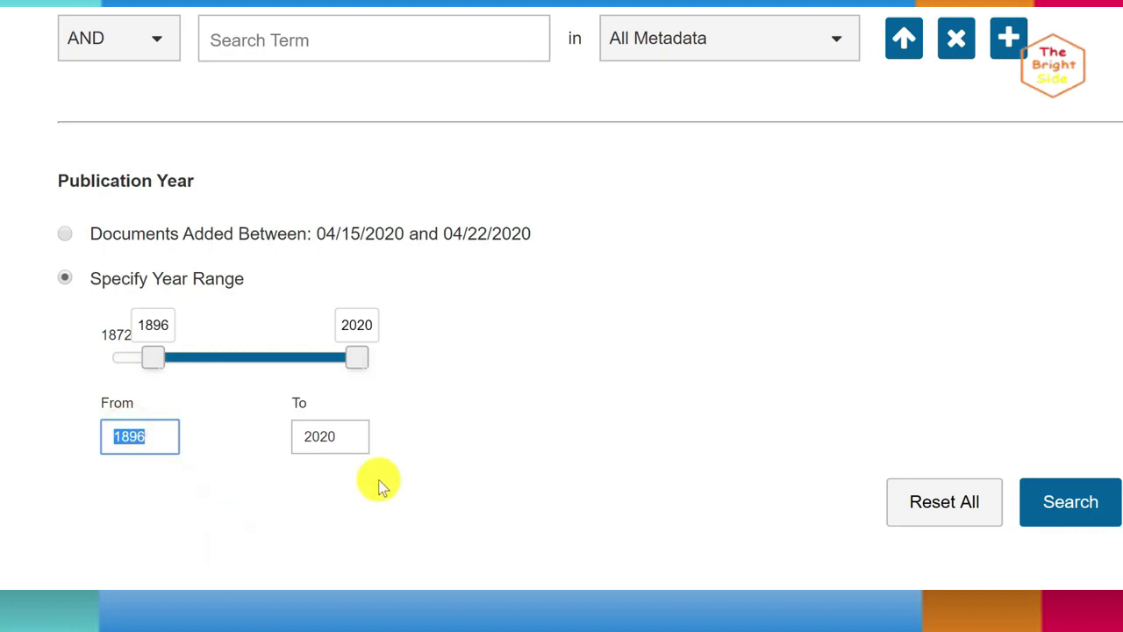
text(2015)
click(150, 445)
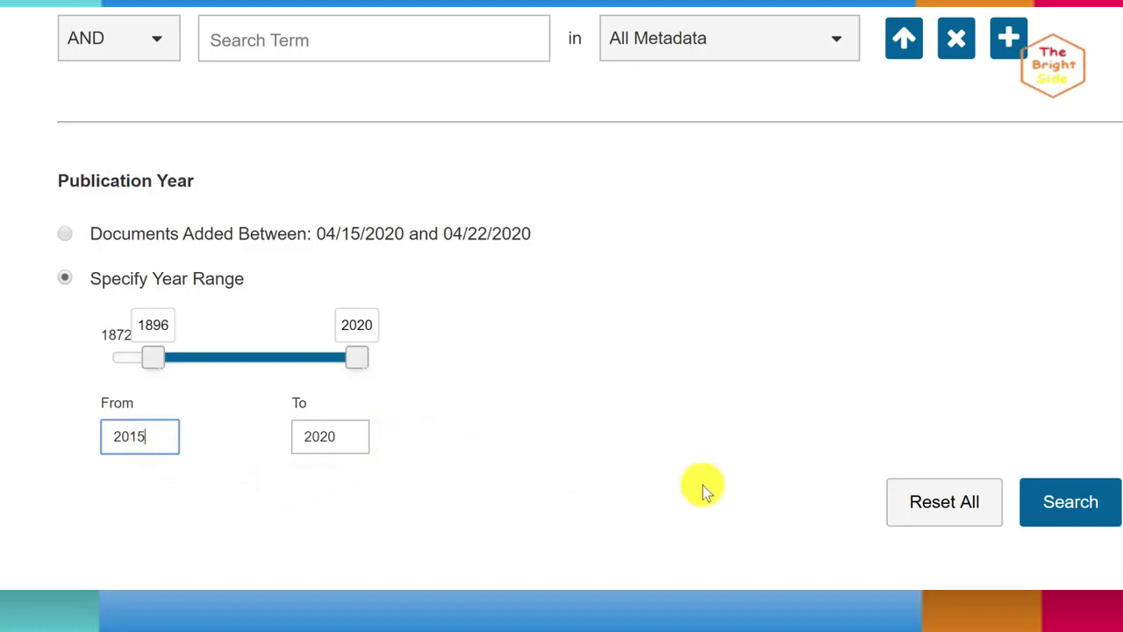
click(1083, 512)
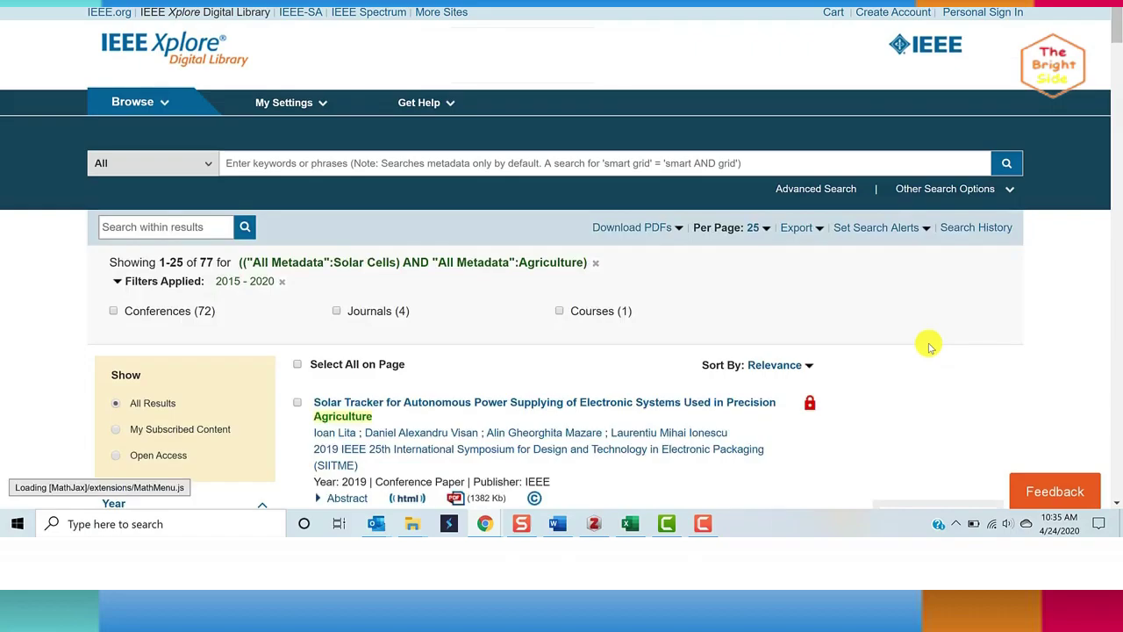
scroll(930, 347, down, 1)
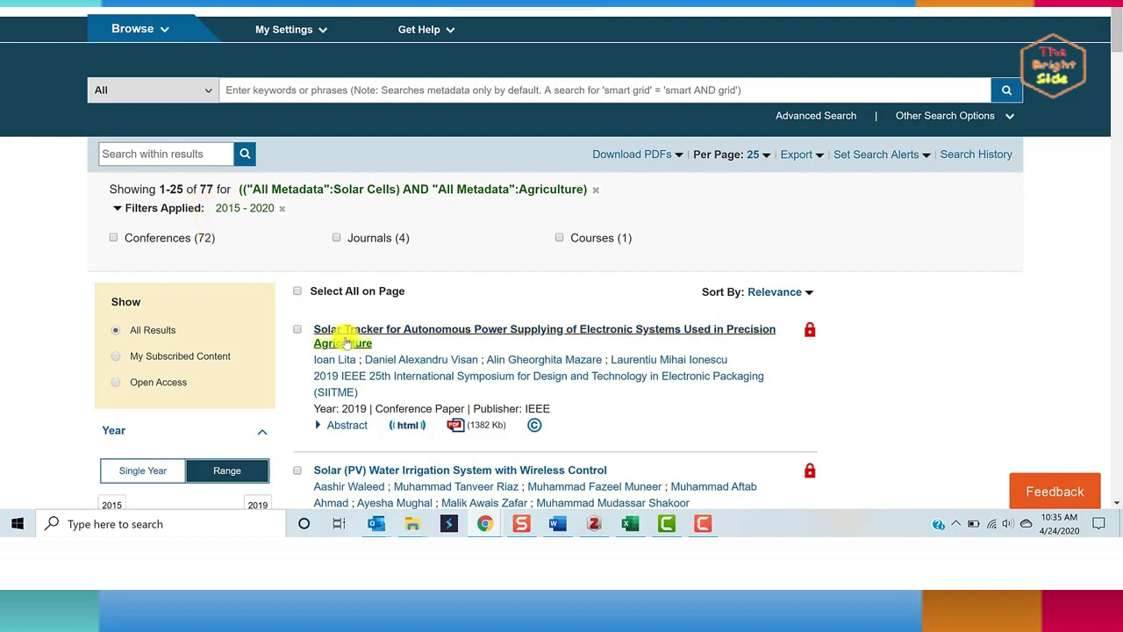
Show only My Subscribed Content, narrowing the 77 results to 13
scroll(351, 369, down, 1)
scroll(834, 312, down, 3)
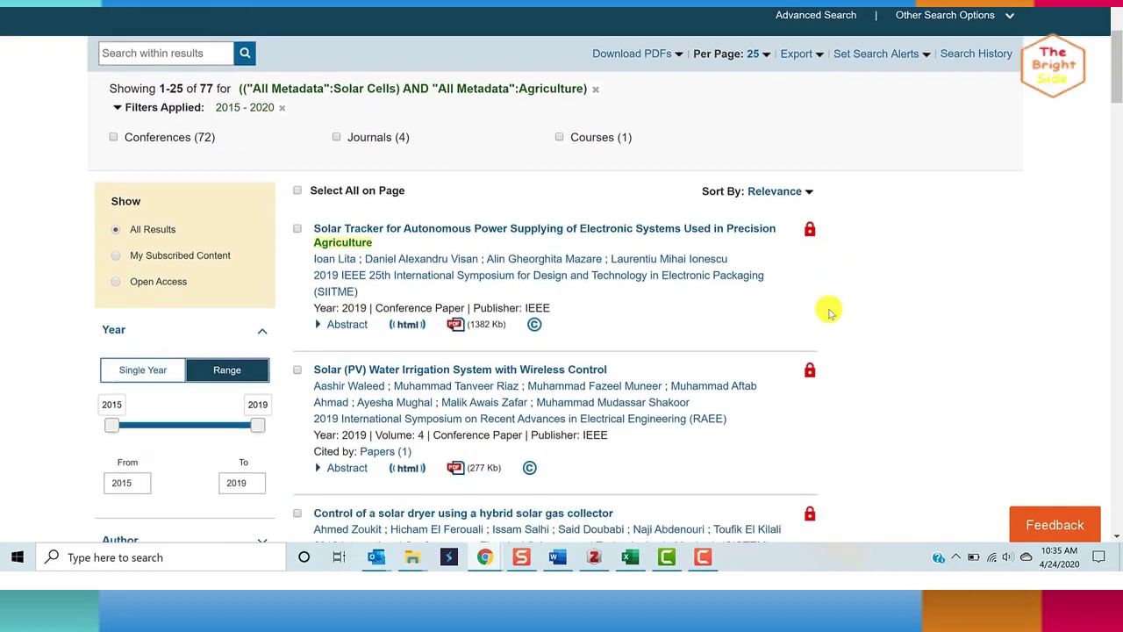
scroll(864, 326, down, 3)
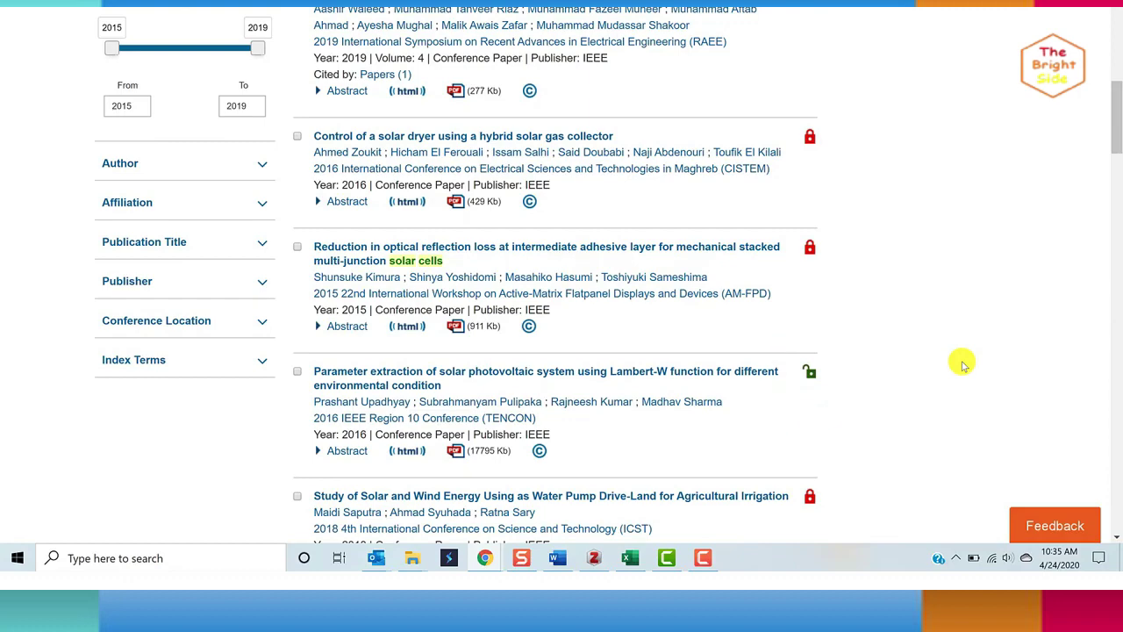
scroll(1016, 368, up, 5)
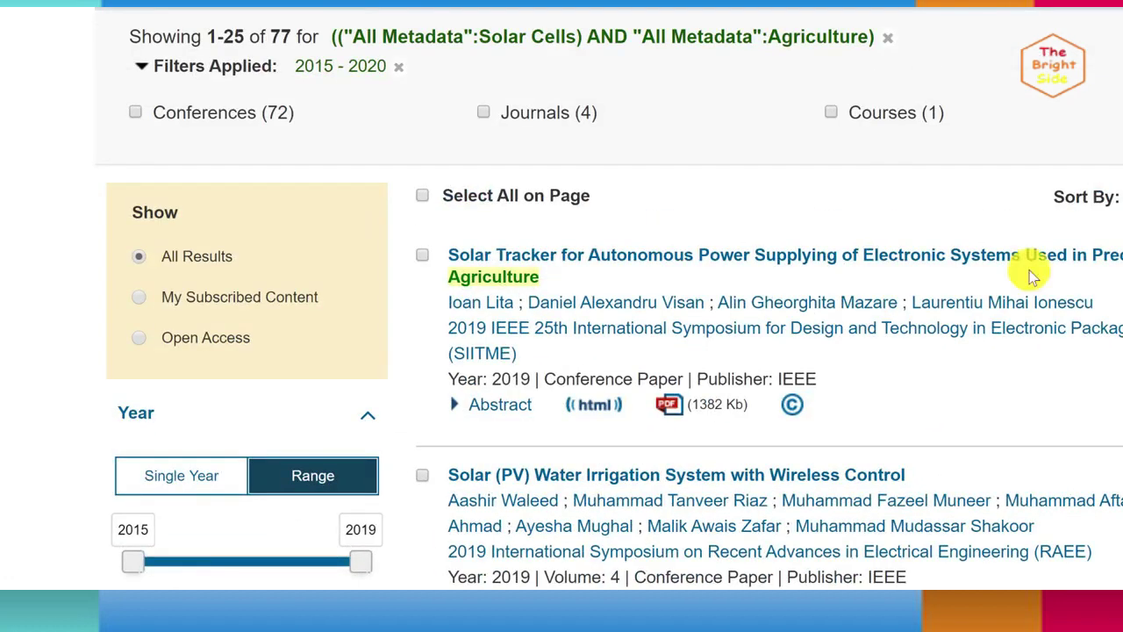
click(140, 297)
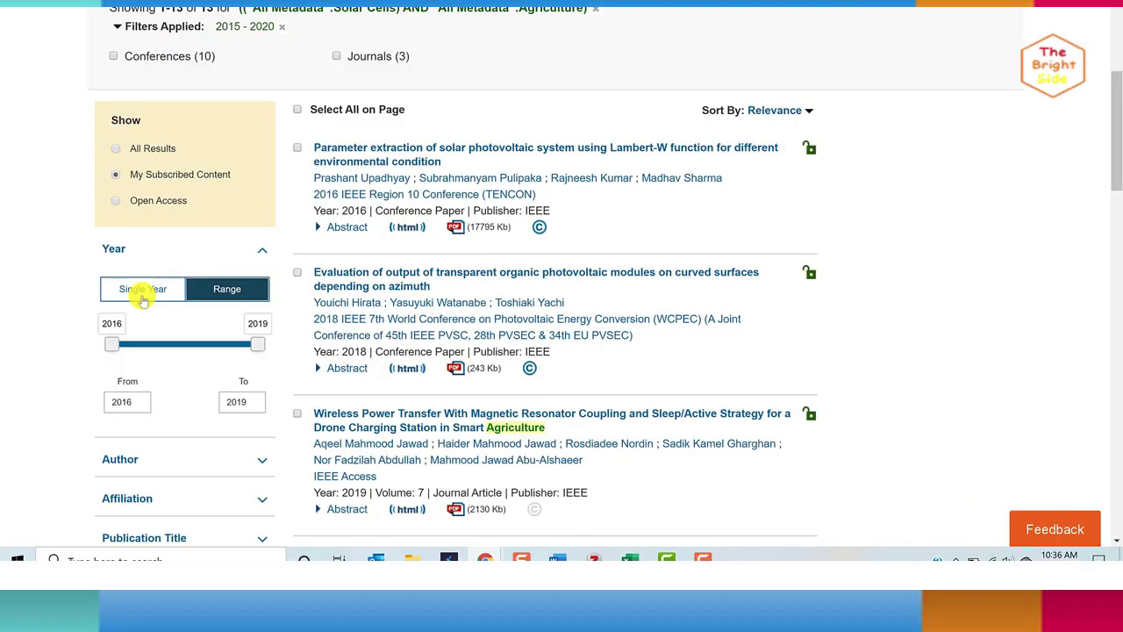